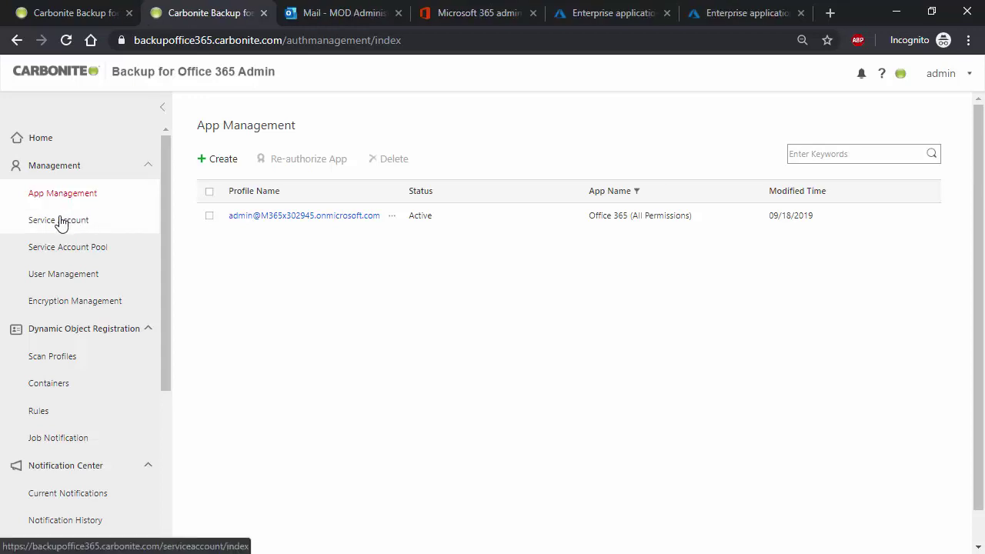
# Step: Visit the service account page, then the Scan Profiles list showing one Express Profile
pyautogui.click(61, 222)
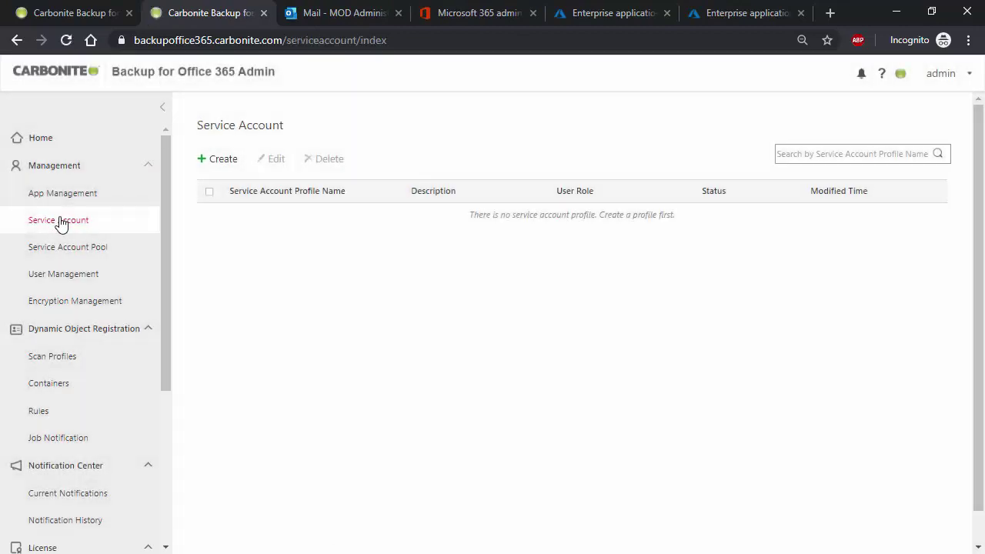
pyautogui.click(77, 357)
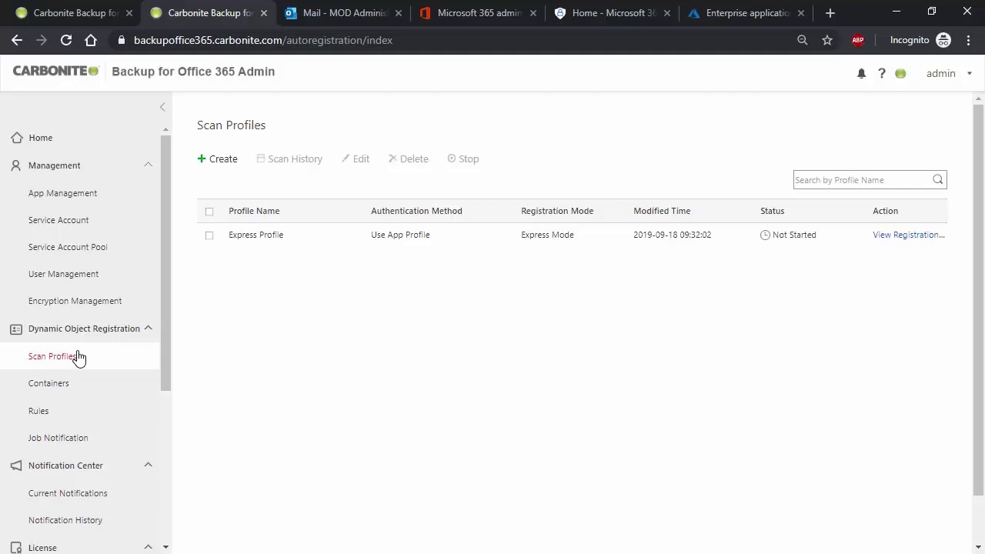
# Step: Enable job e-mail notification for jobs finished with exception or failed
pyautogui.click(54, 439)
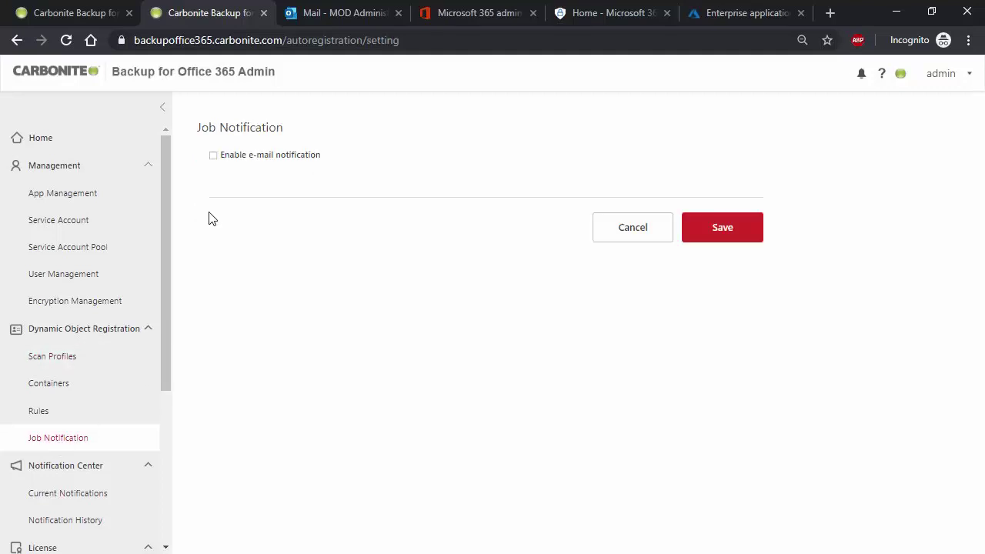
pyautogui.click(213, 155)
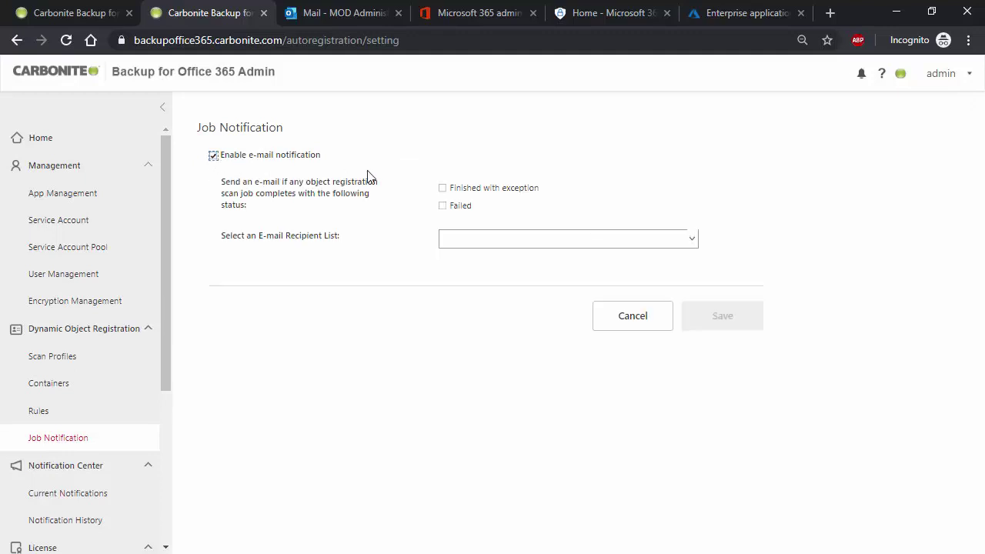
pyautogui.click(442, 188)
pyautogui.click(443, 205)
# Step: Create recipient list 'Admin' with the administrator's e-mail address and save the notification settings
pyautogui.click(453, 240)
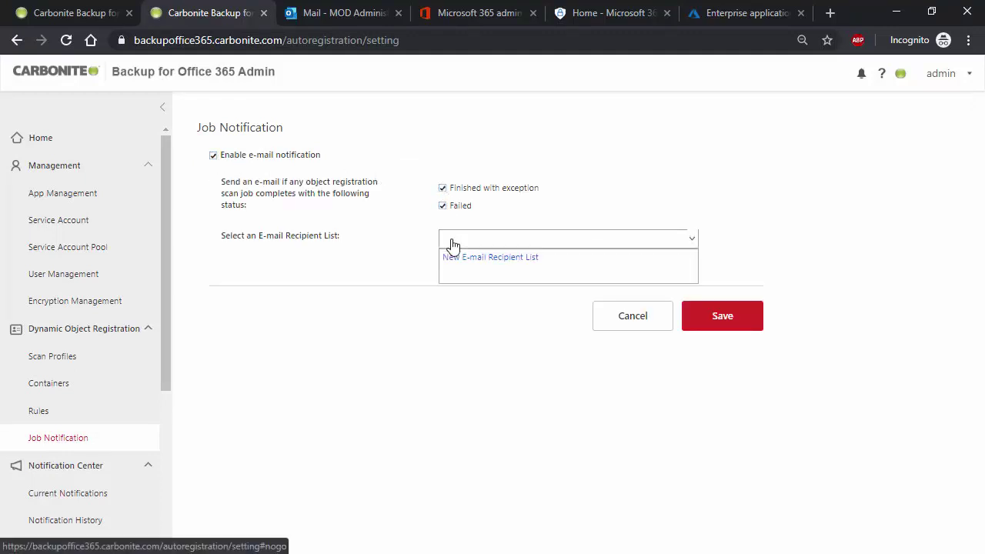
pyautogui.click(455, 259)
pyautogui.click(417, 142)
pyautogui.write('Admin')
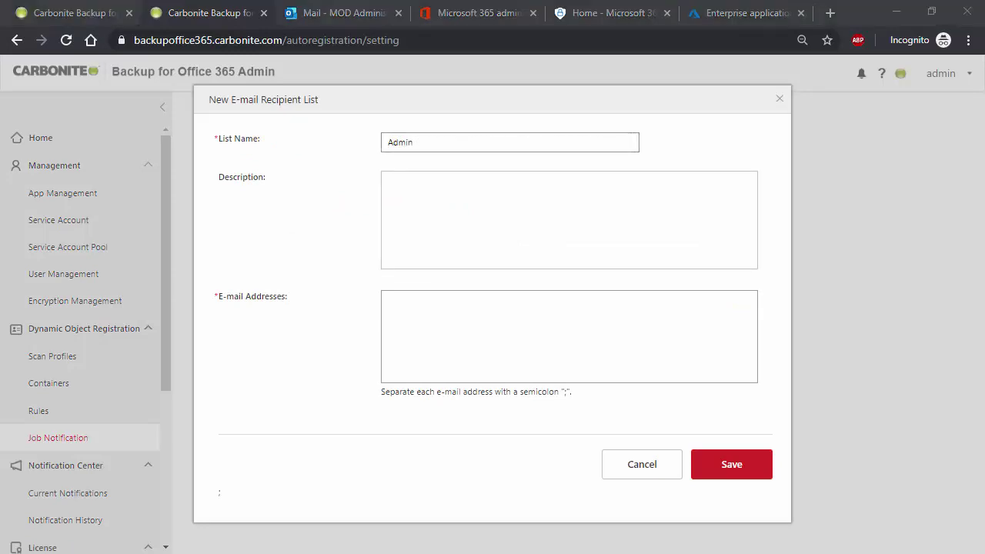
pyautogui.click(445, 313)
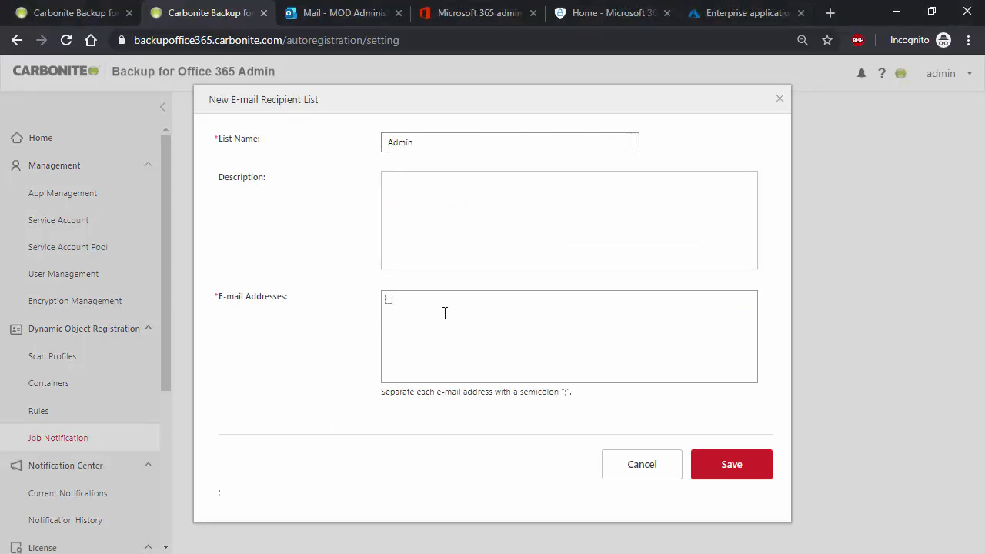
pyautogui.hotkey('ctrl', 'v')
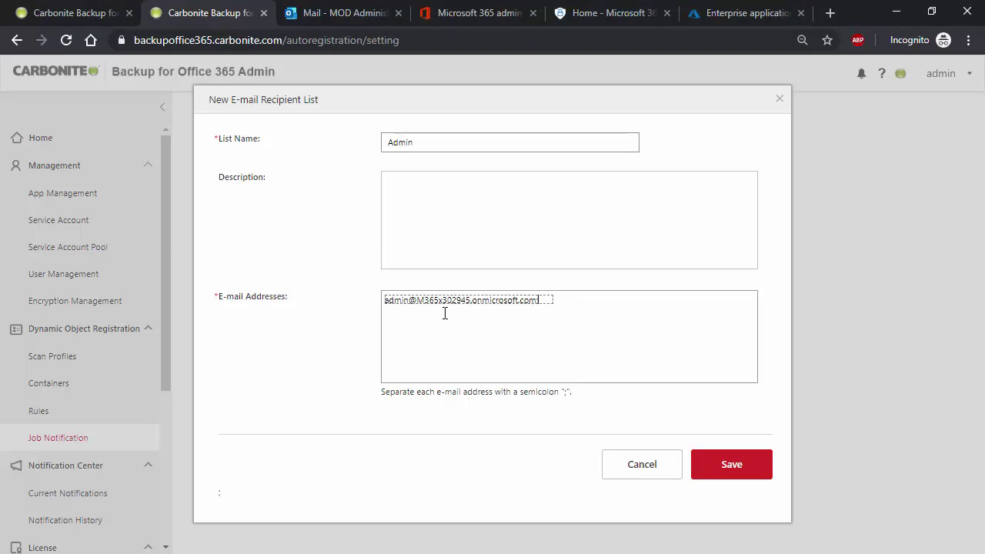
pyautogui.write(';')
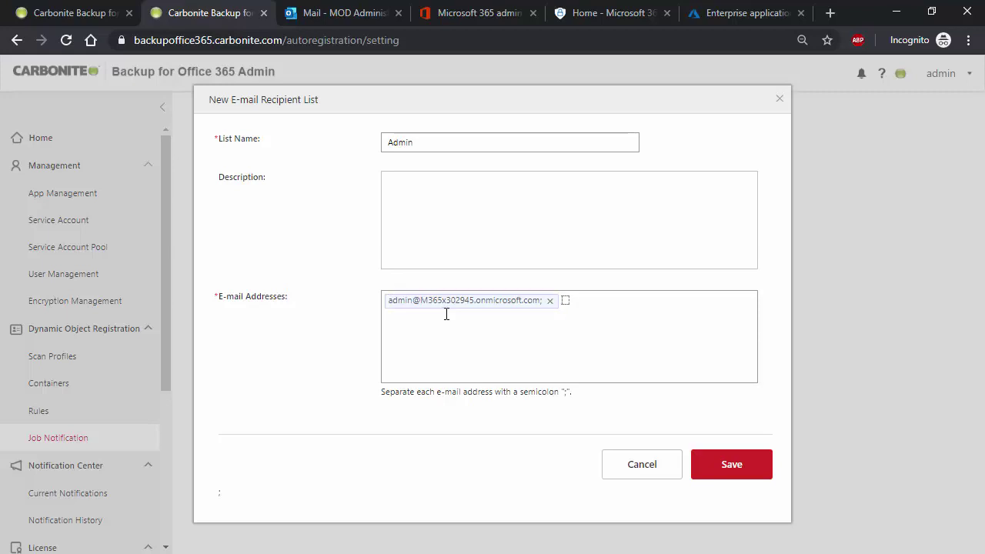
pyautogui.click(732, 464)
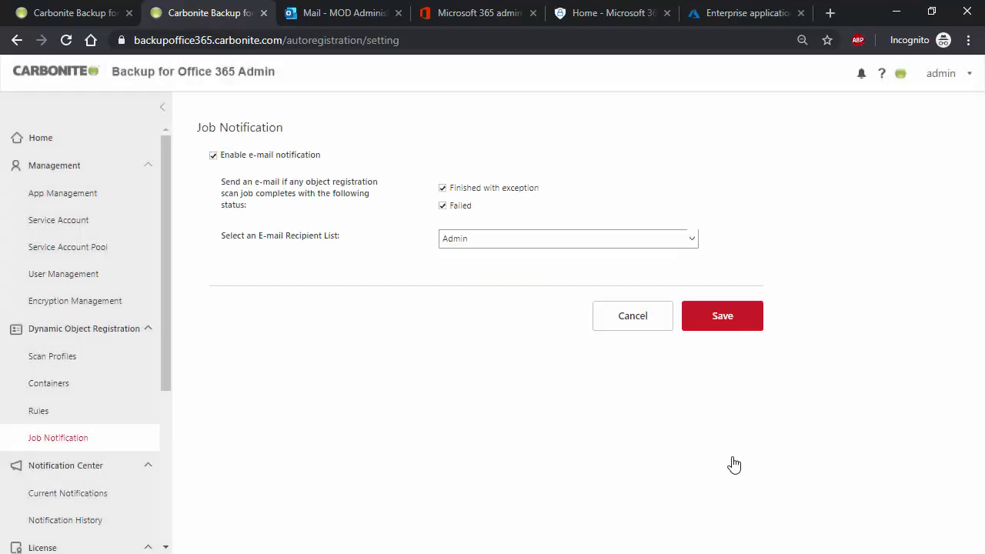
pyautogui.click(721, 324)
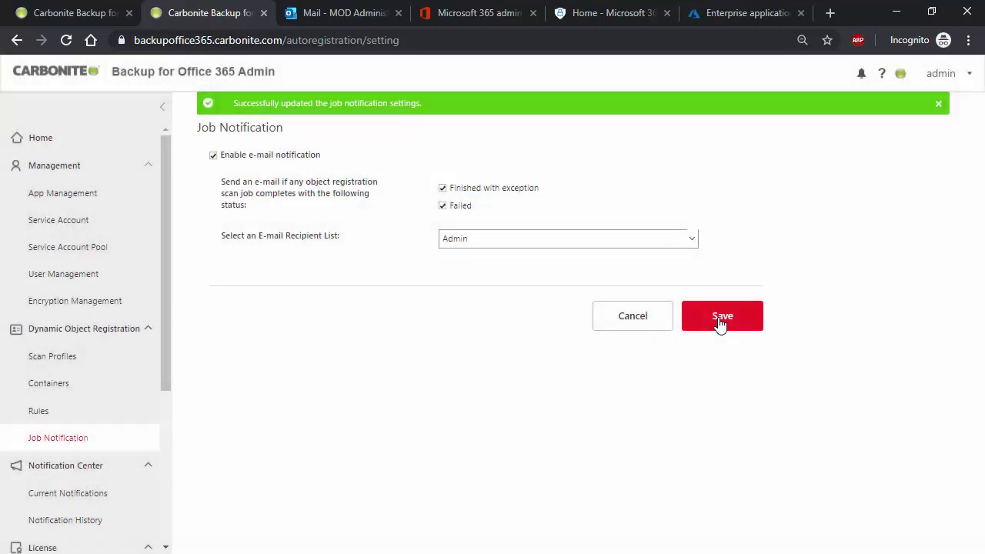
# Step: View the Notification History, then open the User Activity Report page
pyautogui.scroll(-3, 60, 279)
pyautogui.click(60, 277)
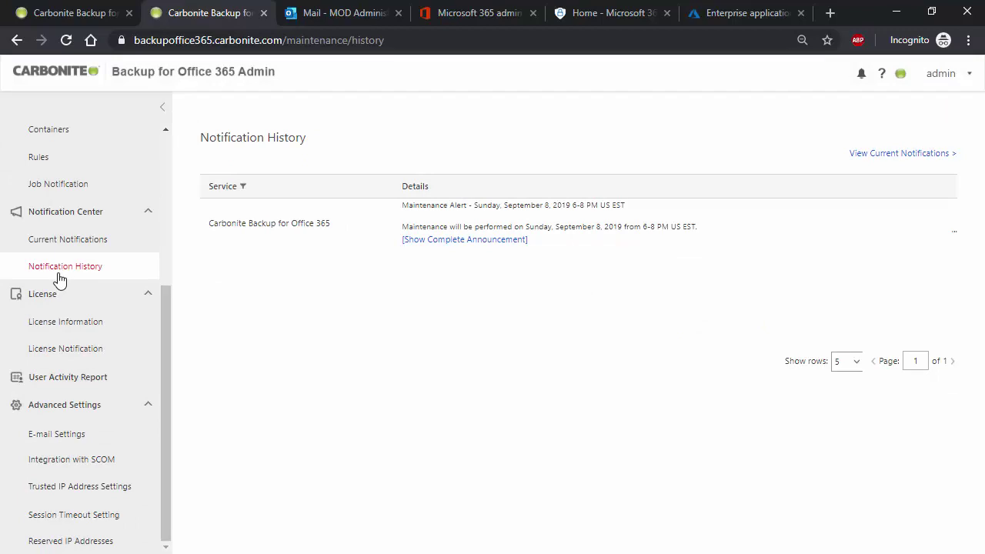
pyautogui.click(61, 384)
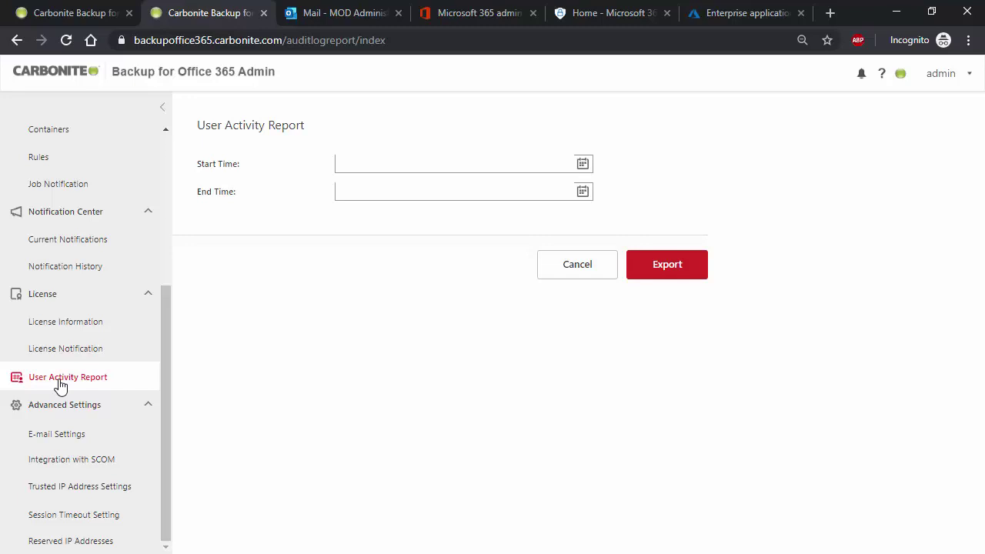
# Step: Open the Integration with SCOM settings under Advanced Settings
pyautogui.click(58, 462)
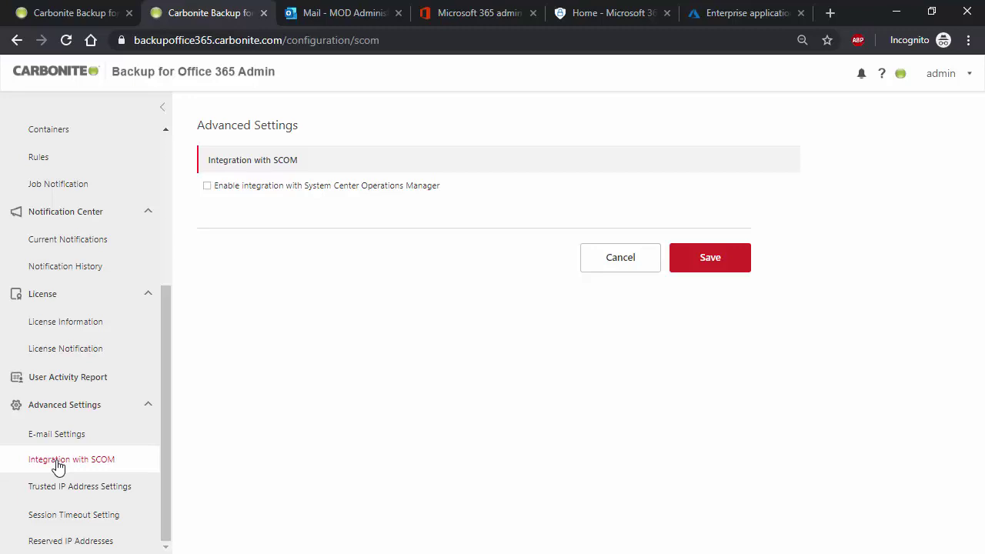
# Step: From the Scan Profiles list, create a new scan profile set to Advanced Mode
pyautogui.scroll(5, 58, 462)
pyautogui.click(58, 358)
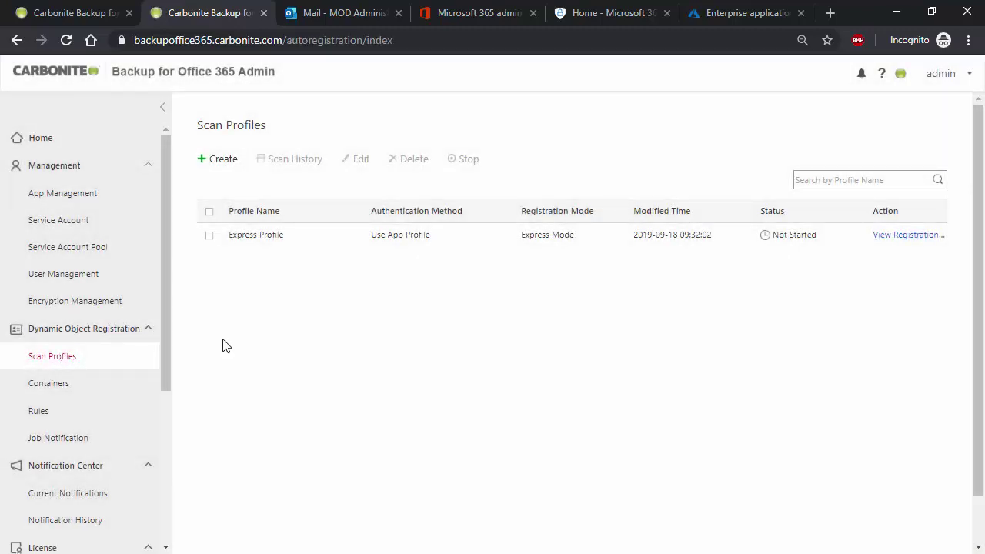
pyautogui.click(223, 160)
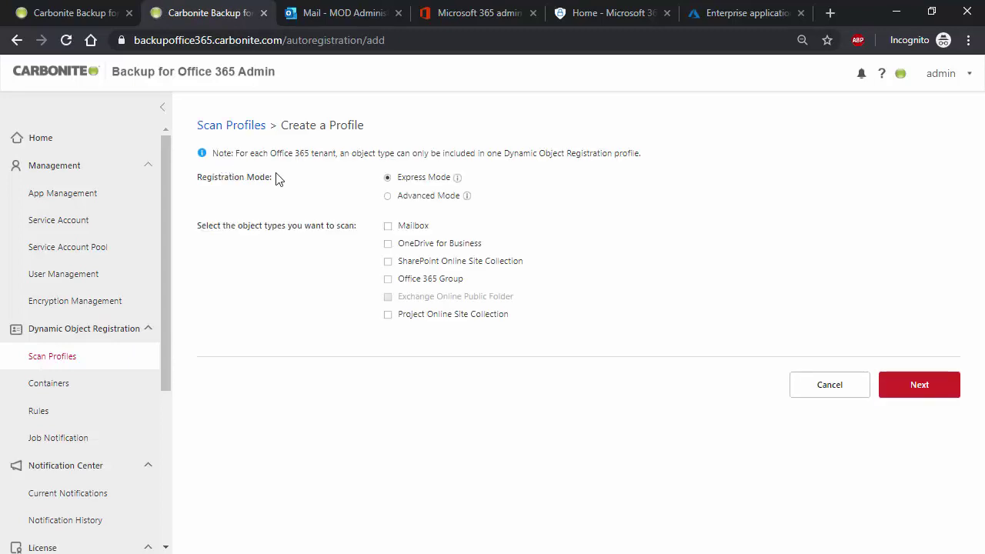
pyautogui.click(389, 197)
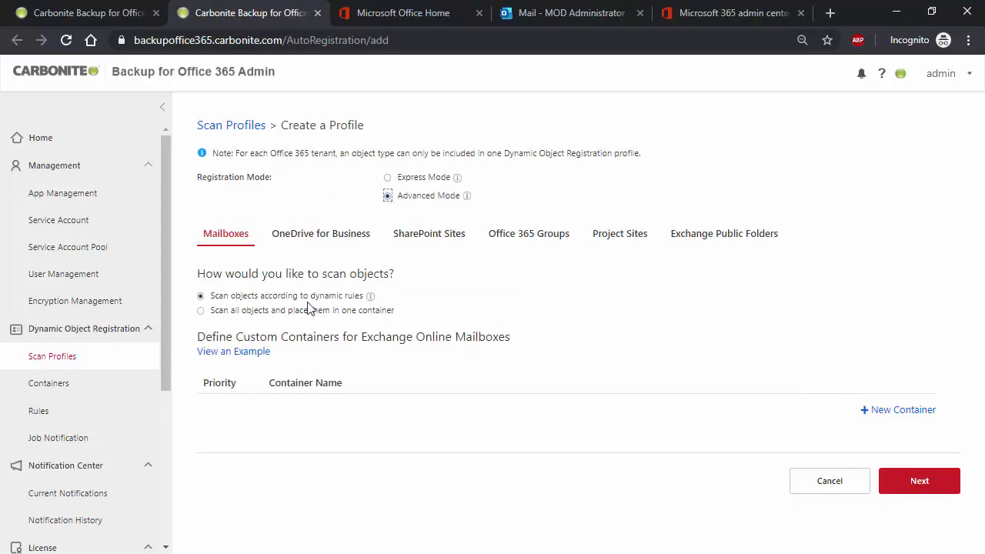
pyautogui.click(229, 351)
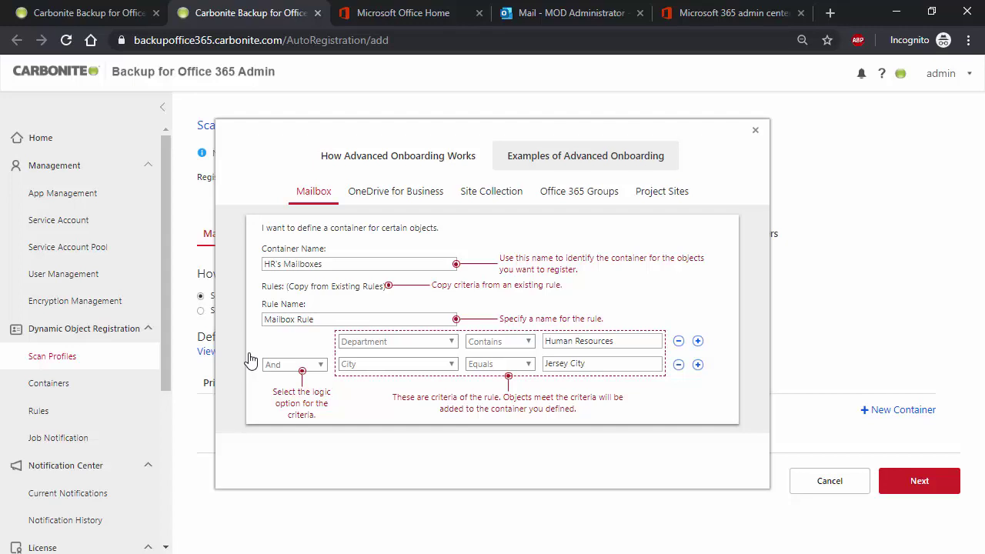
pyautogui.click(434, 195)
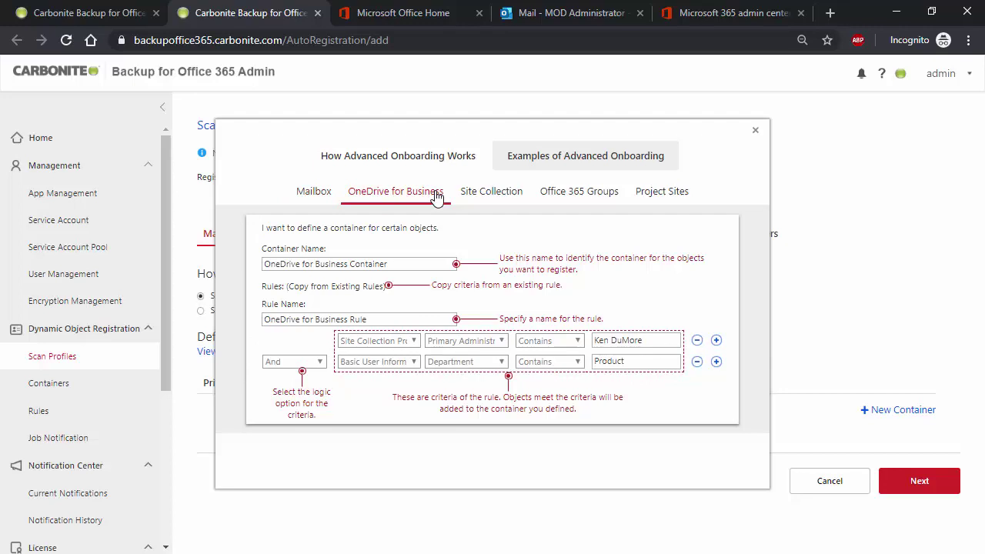
pyautogui.click(478, 197)
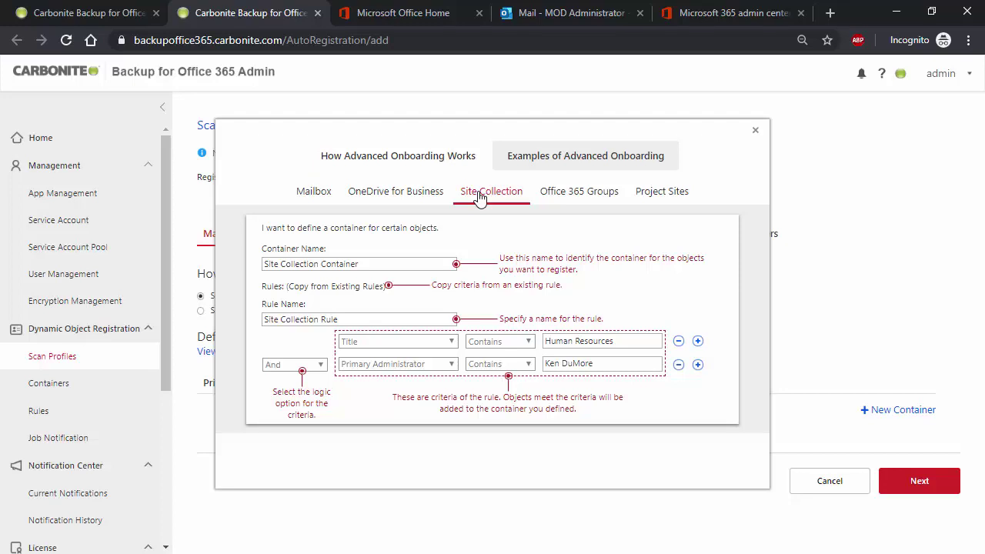
pyautogui.click(566, 197)
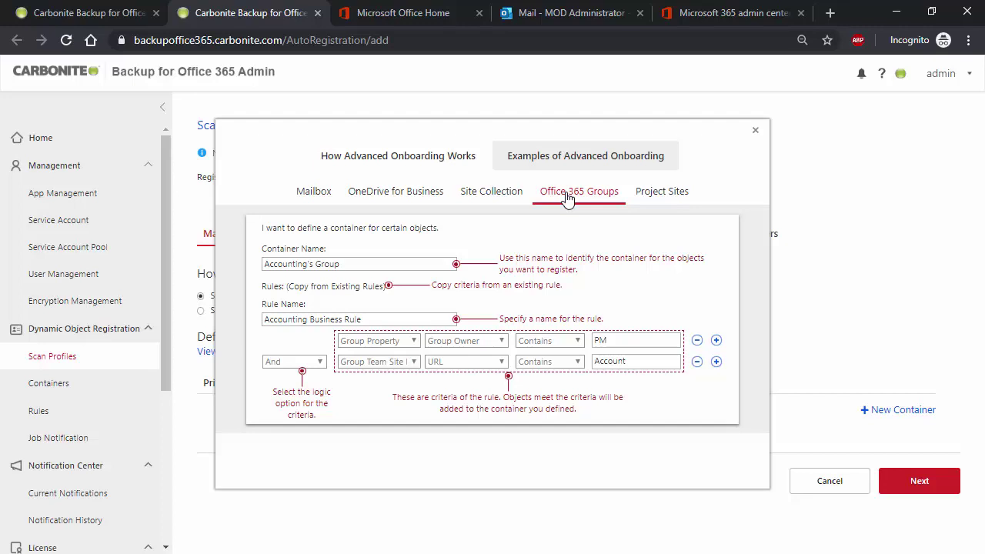
pyautogui.click(672, 198)
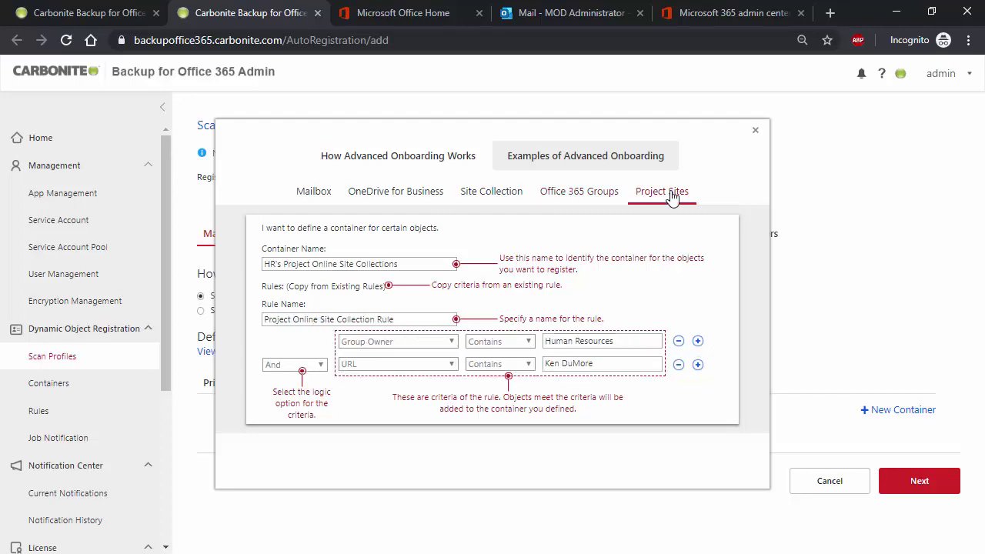